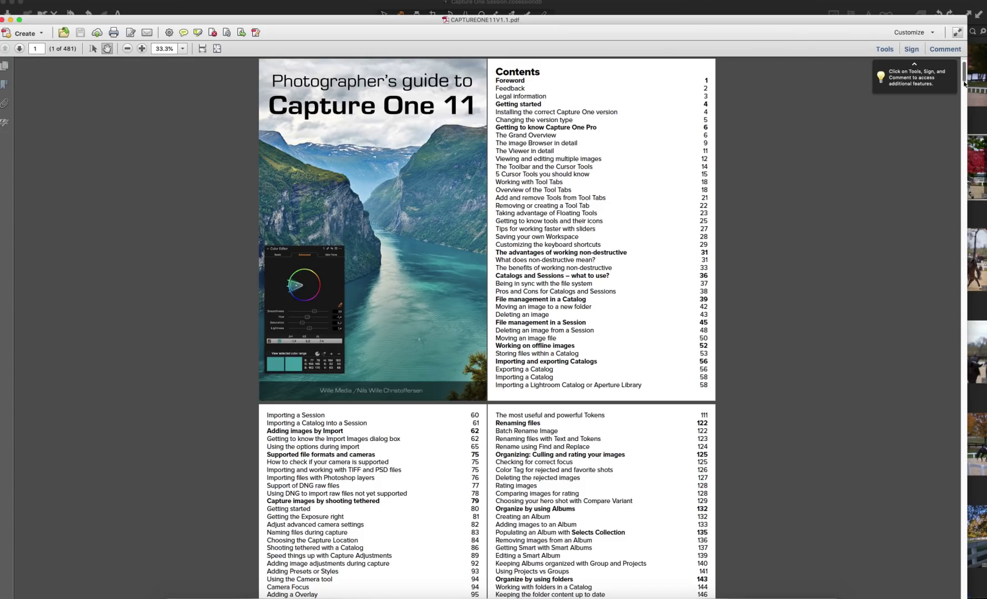
Step: Skim the Capture One 11 PDF guide to the Color Editor skin tone pages, close it and return to Capture One
drag(964, 76, 964, 383)
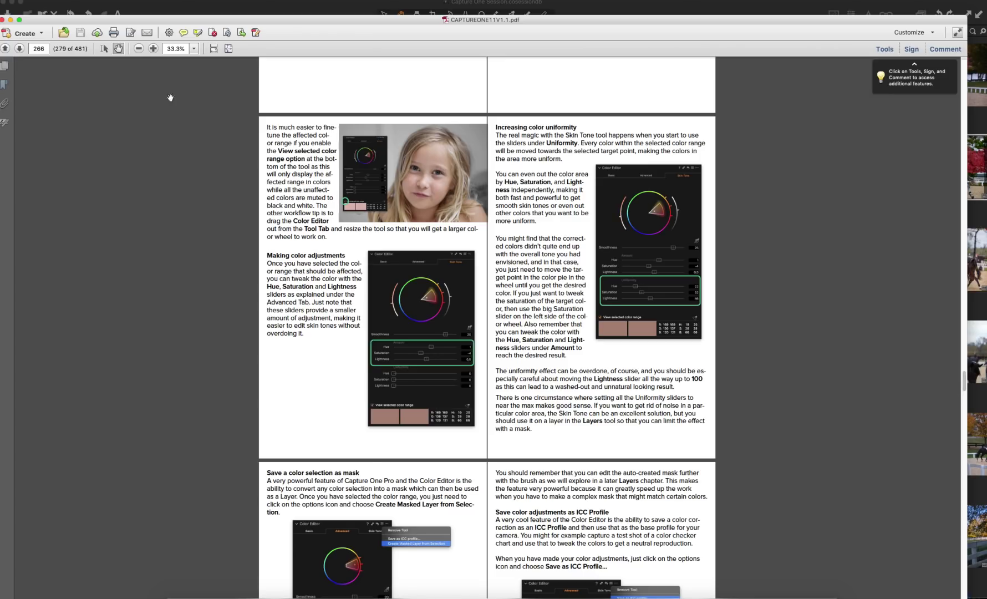
click(3, 20)
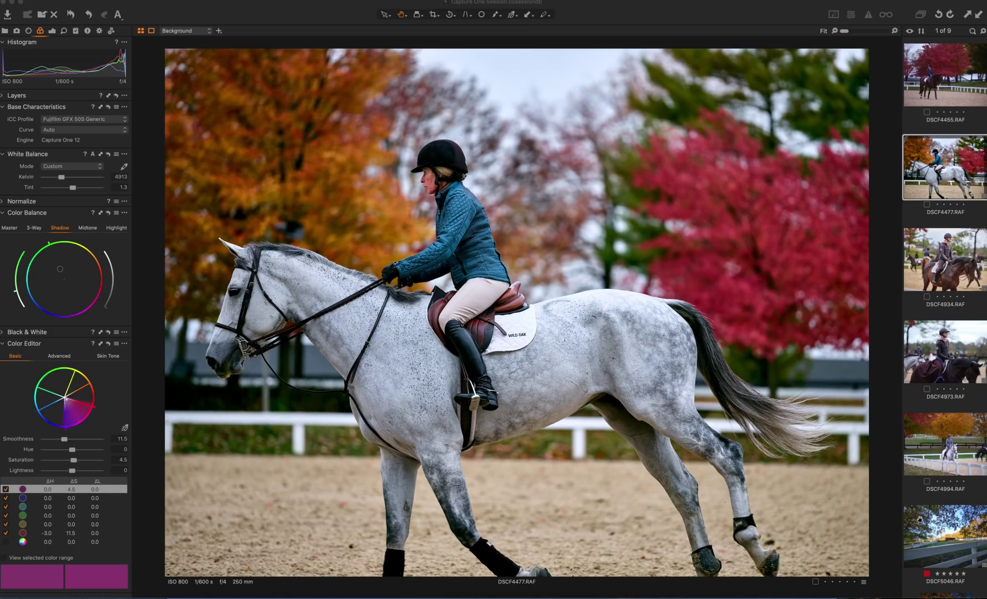
Step: Review the photos DSCF5065, DSCF5046, DSCF4994, DSCF4973 and DSCF4934 one after another
scroll(940, 525, down, 3)
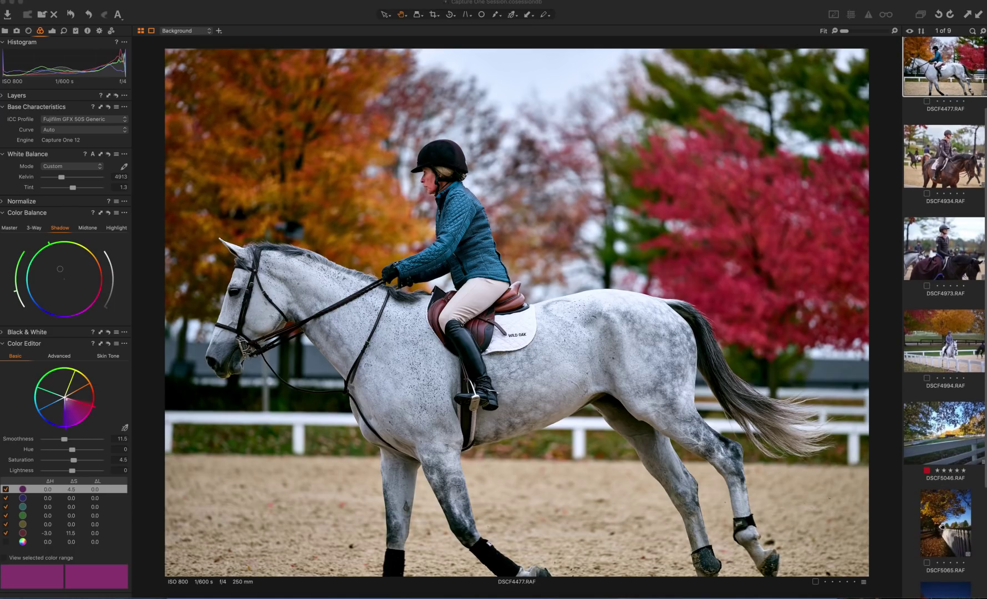
click(943, 527)
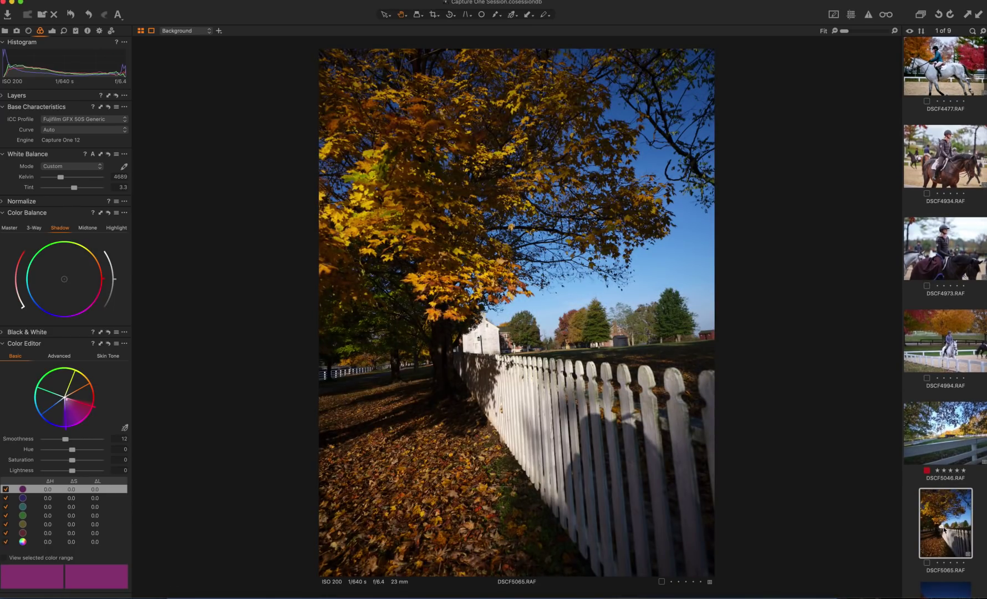
click(950, 427)
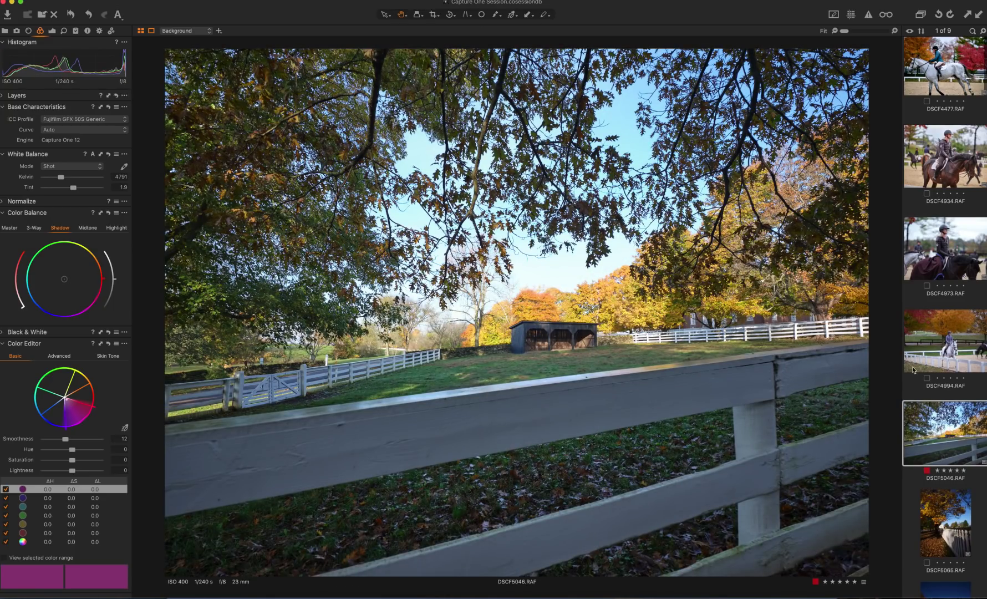
click(943, 346)
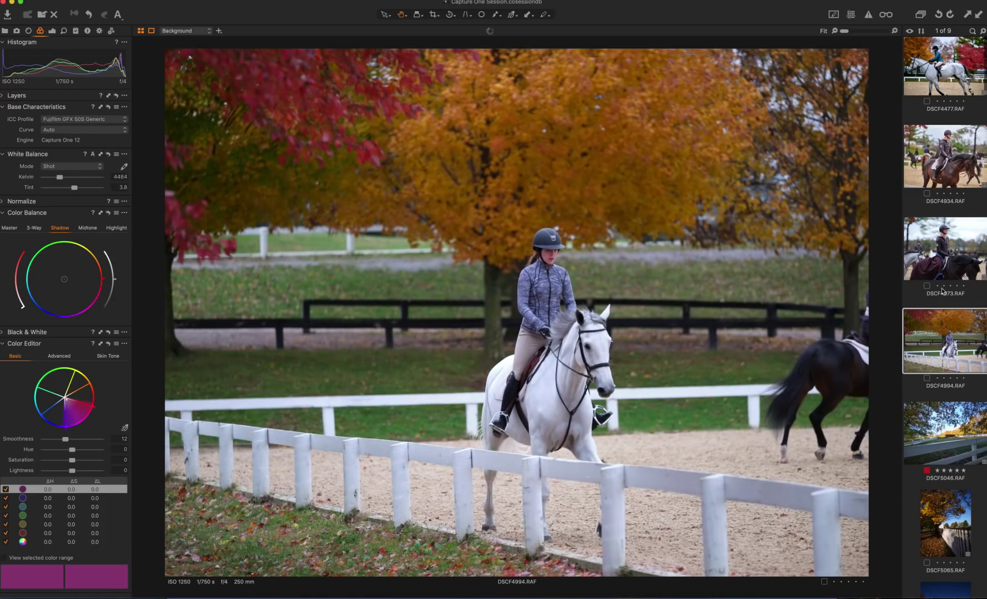
click(951, 271)
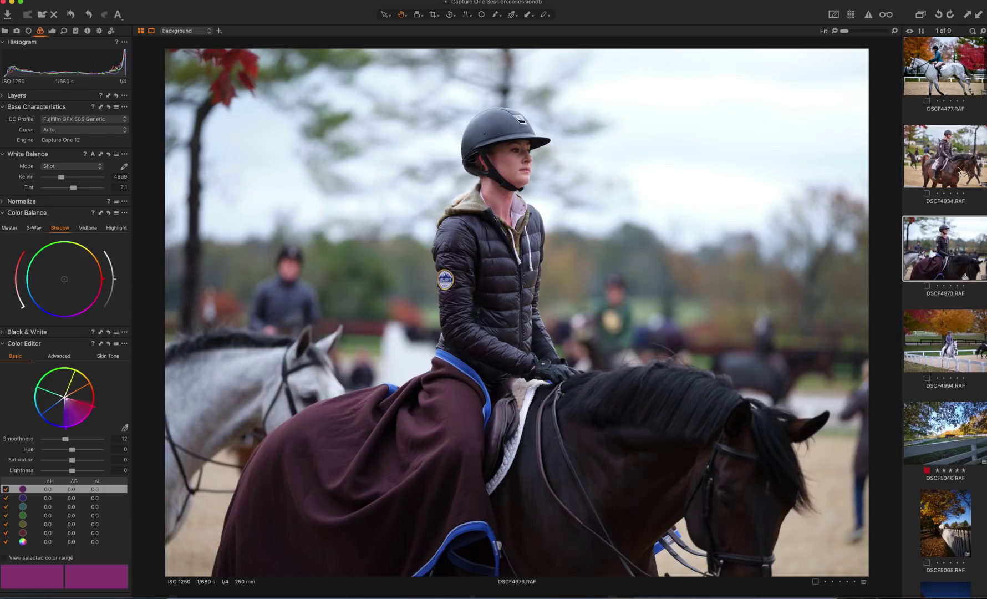
click(959, 170)
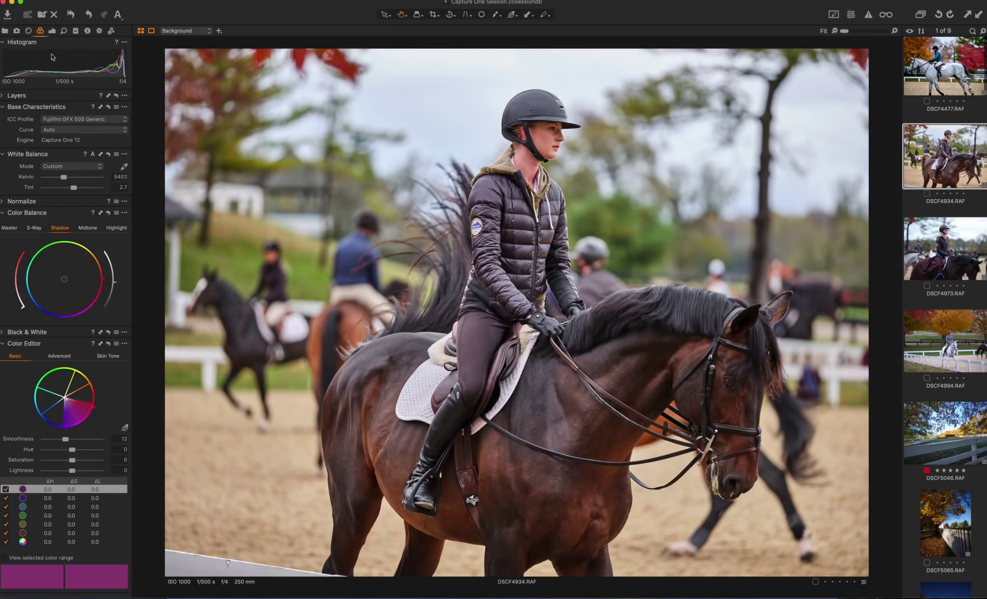
Step: Display the exposure adjustments and compare them across photos DSCF4934, DSCF4477 and DSCF4973
click(52, 33)
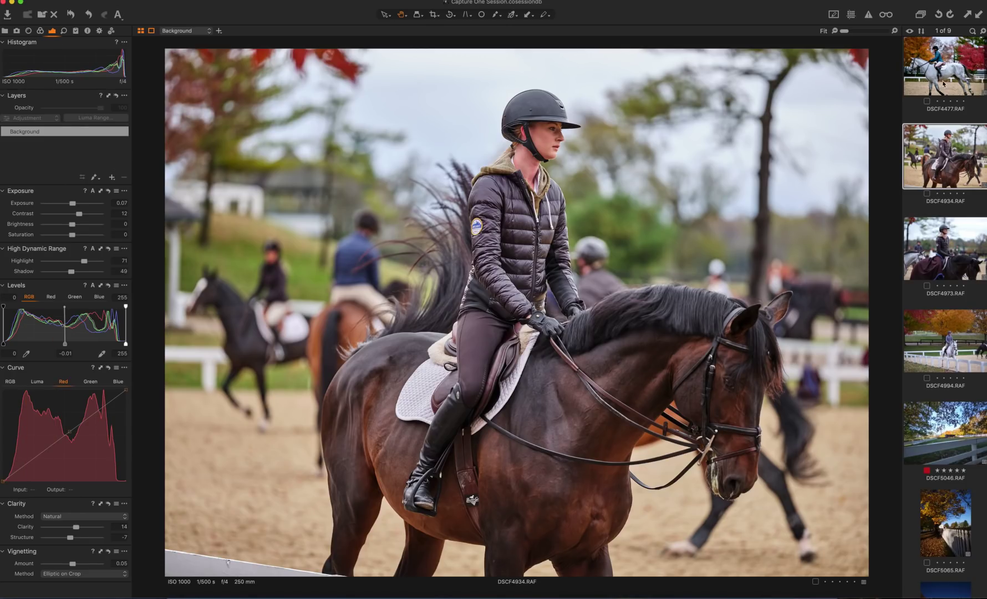
scroll(951, 245, up, 2)
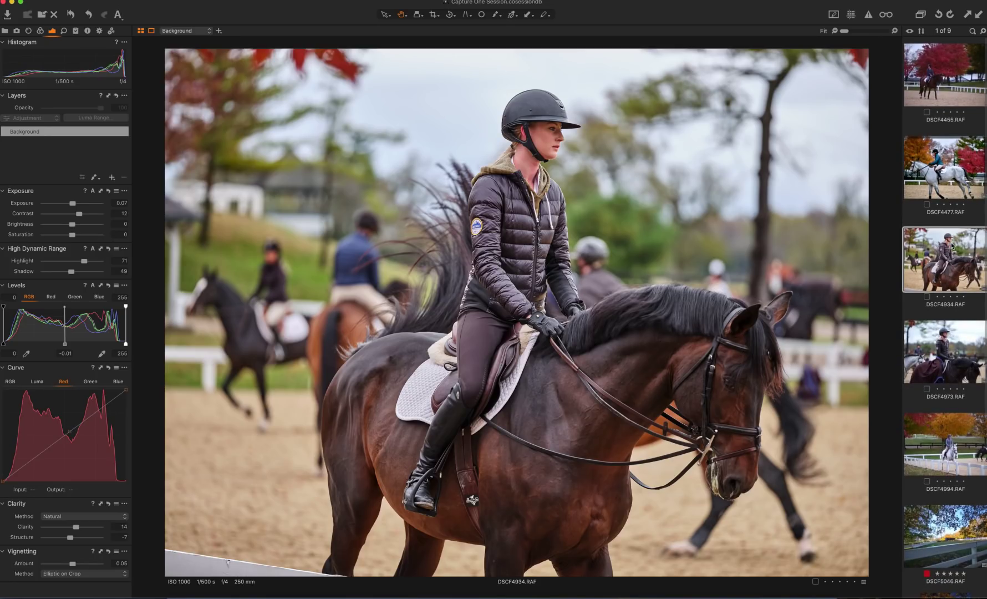
click(952, 176)
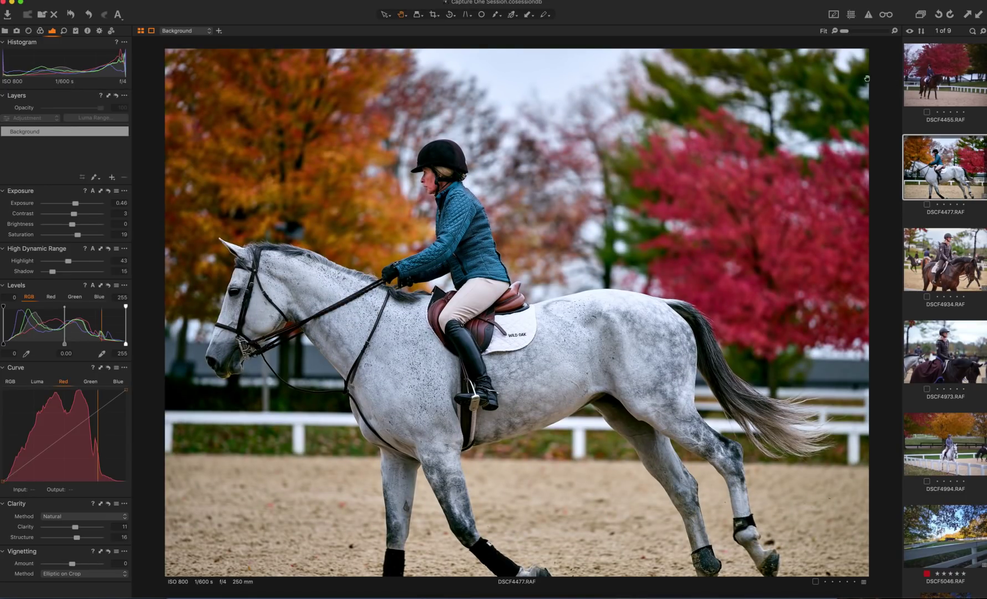
click(950, 348)
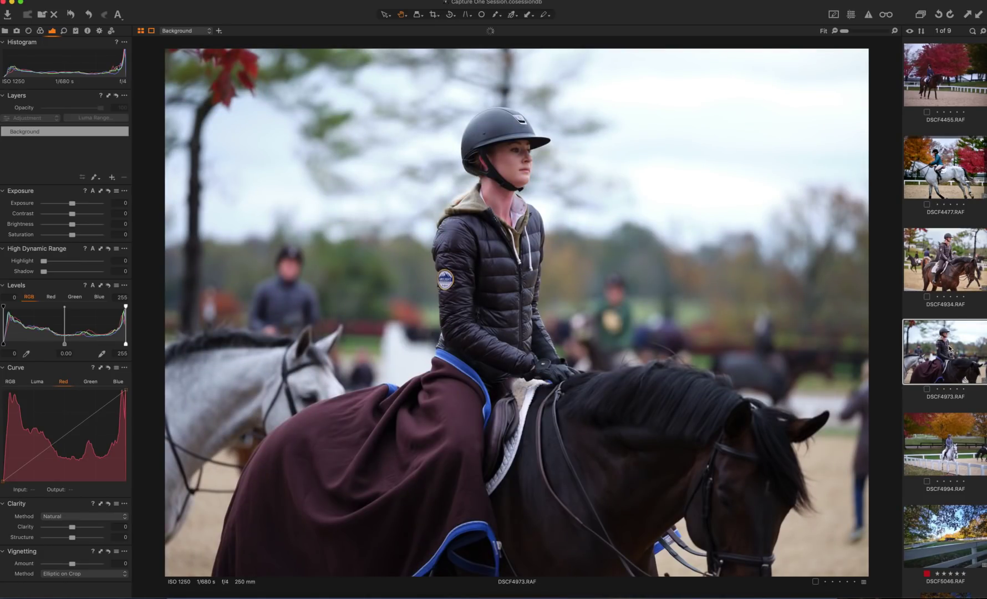
Step: Inspect the rider's jacket and gloves in DSCF4973 at 100% and 200% magnification
drag(850, 33, 865, 33)
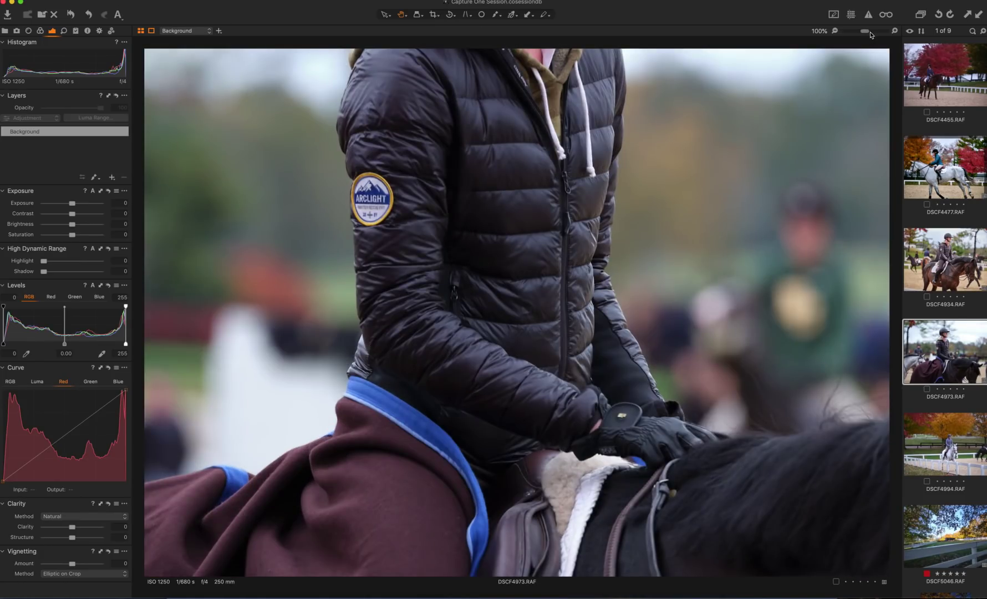
scroll(637, 337, down, 5)
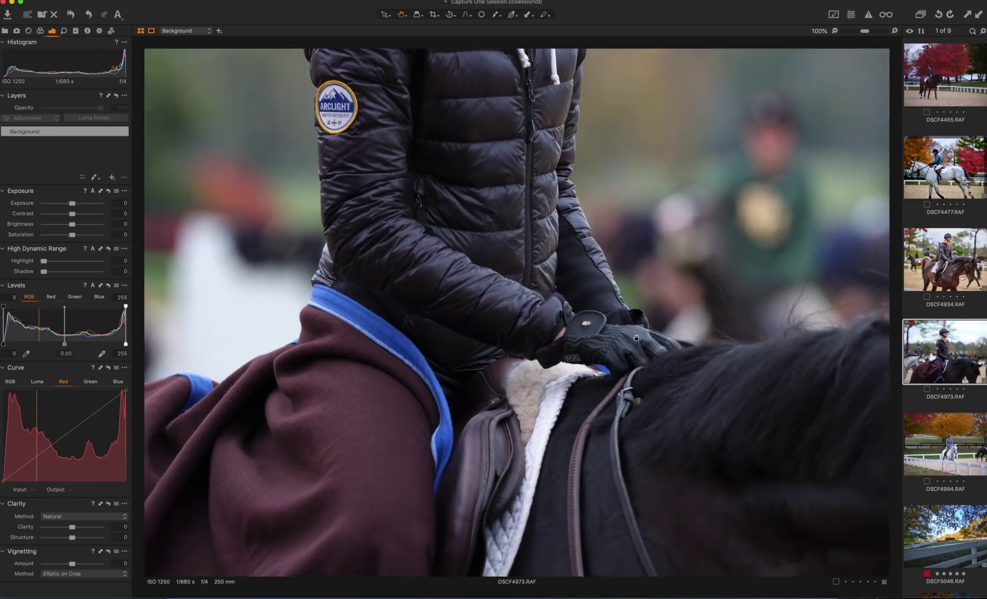
scroll(637, 337, up, 3)
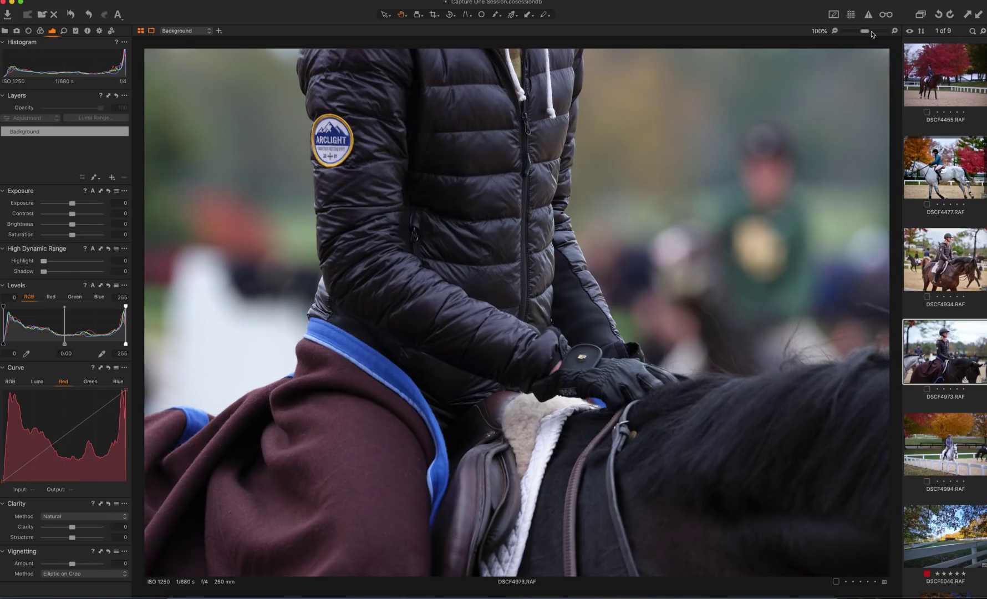
drag(870, 32, 873, 32)
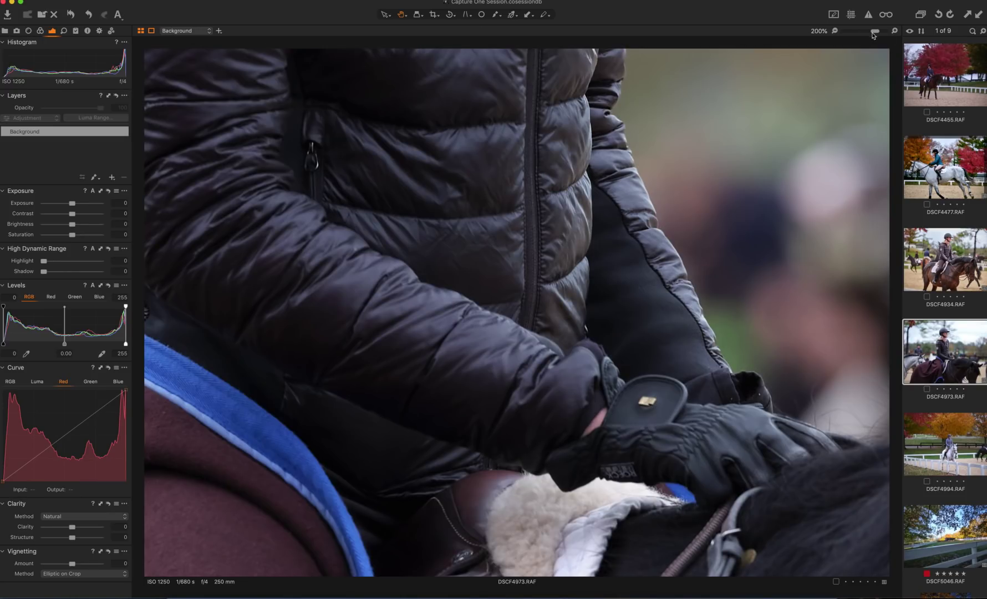
drag(800, 143, 795, 202)
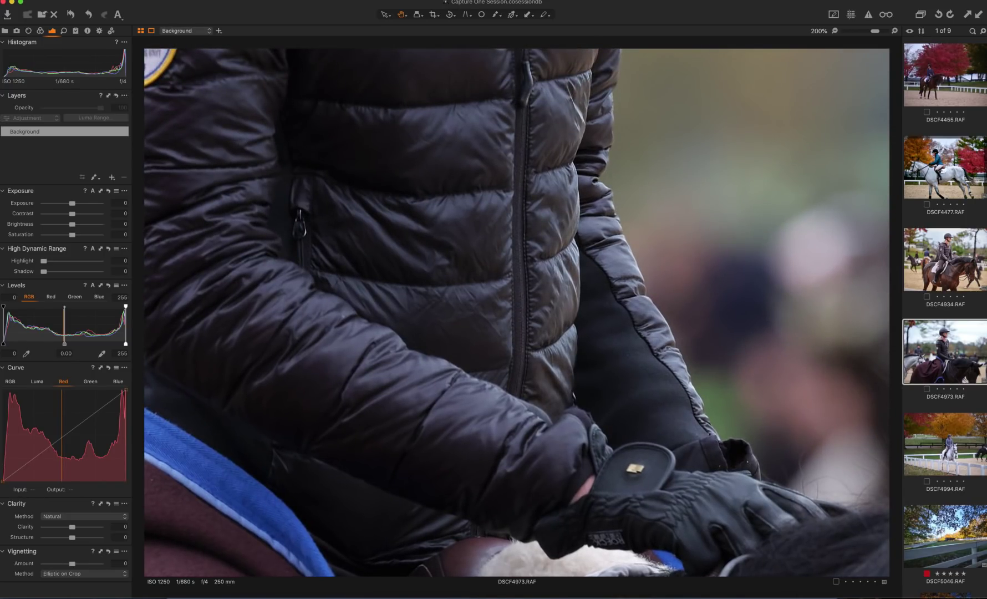
Step: Fit DSCF4973 to the viewer and crop it around the rider and horse to about 25.00 × 18.75 in
click(28, 31)
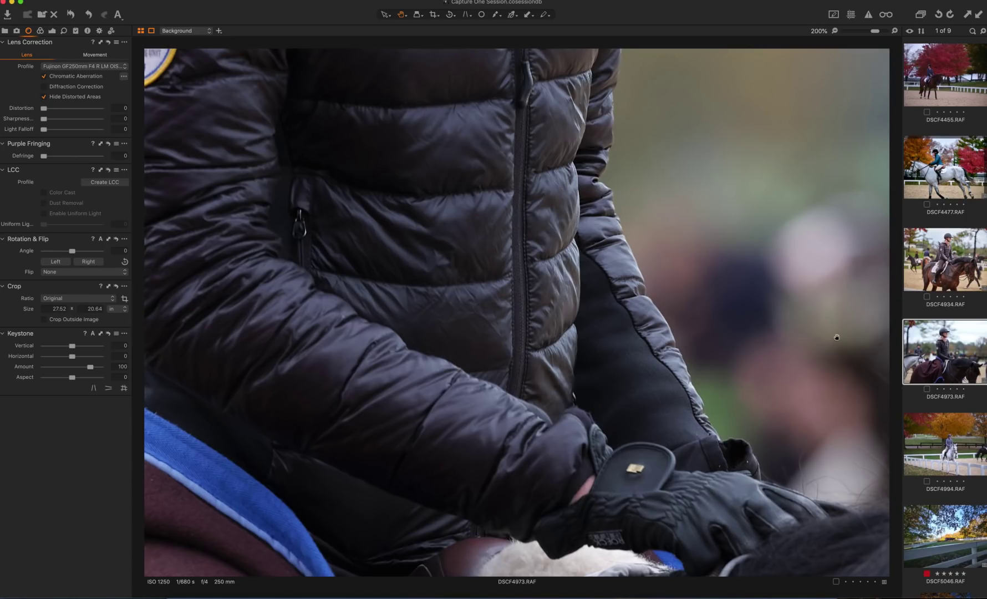
key(super+0)
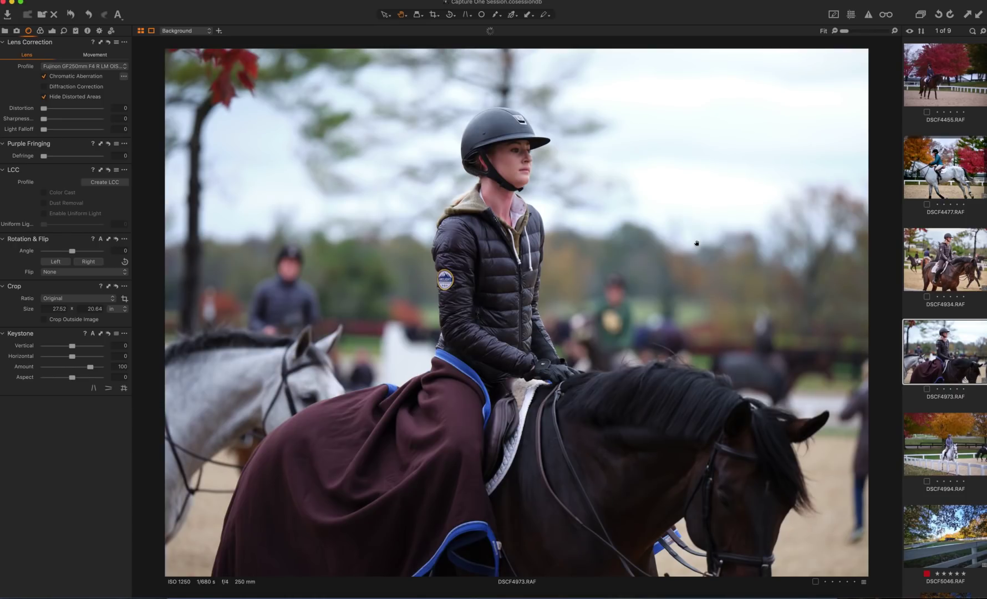
key(c)
drag(198, 75, 809, 519)
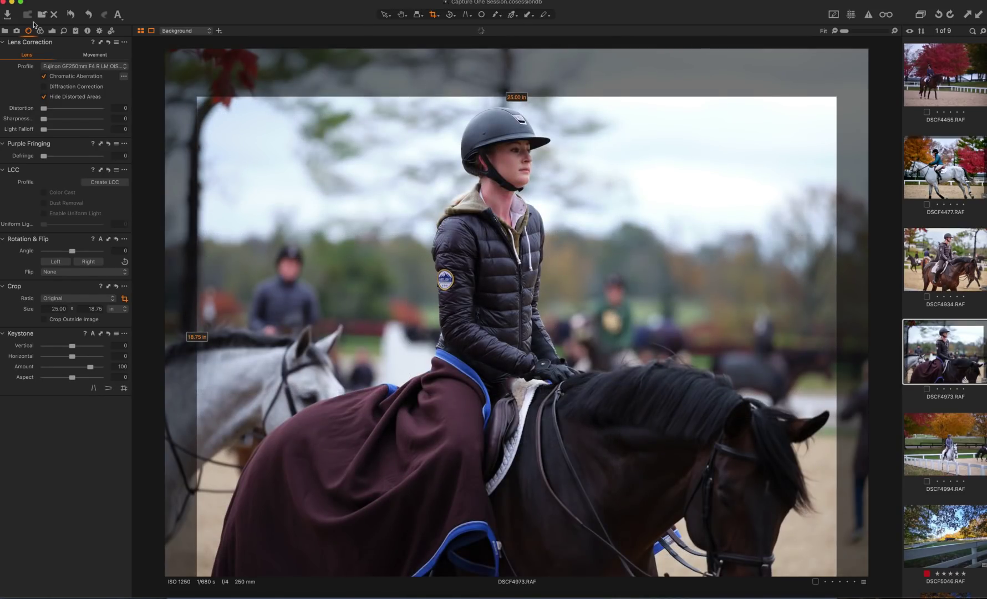
Step: Set the High Dynamic Range adjustments of DSCF4973 to Shadow 31 and Highlight 28
click(40, 31)
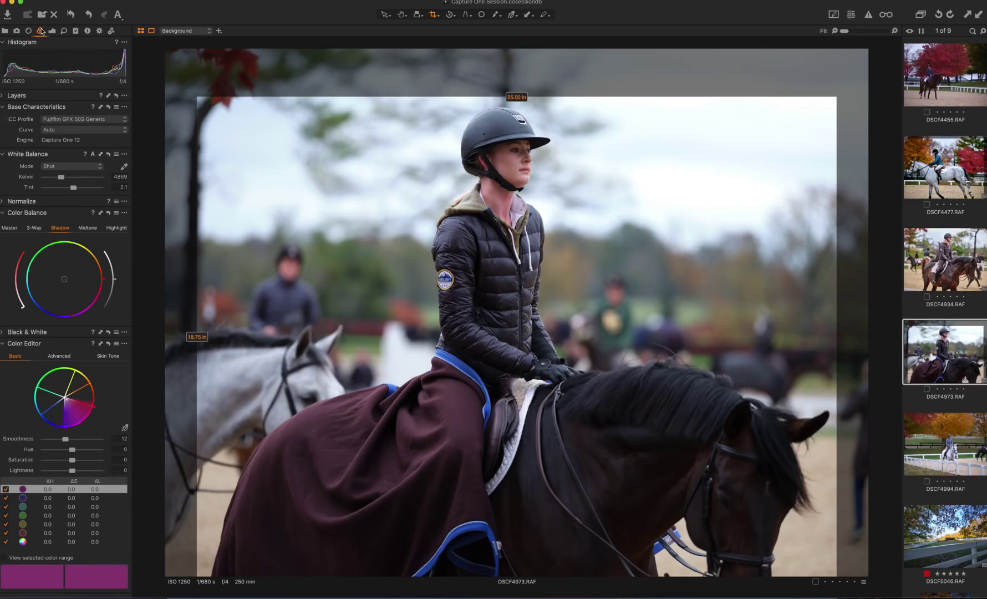
click(52, 31)
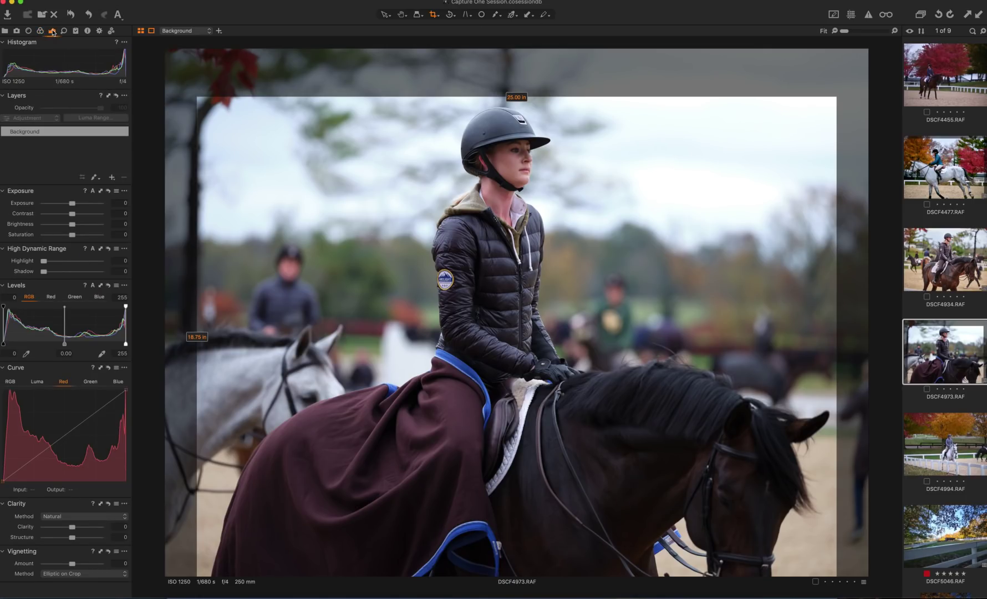
drag(45, 271, 62, 273)
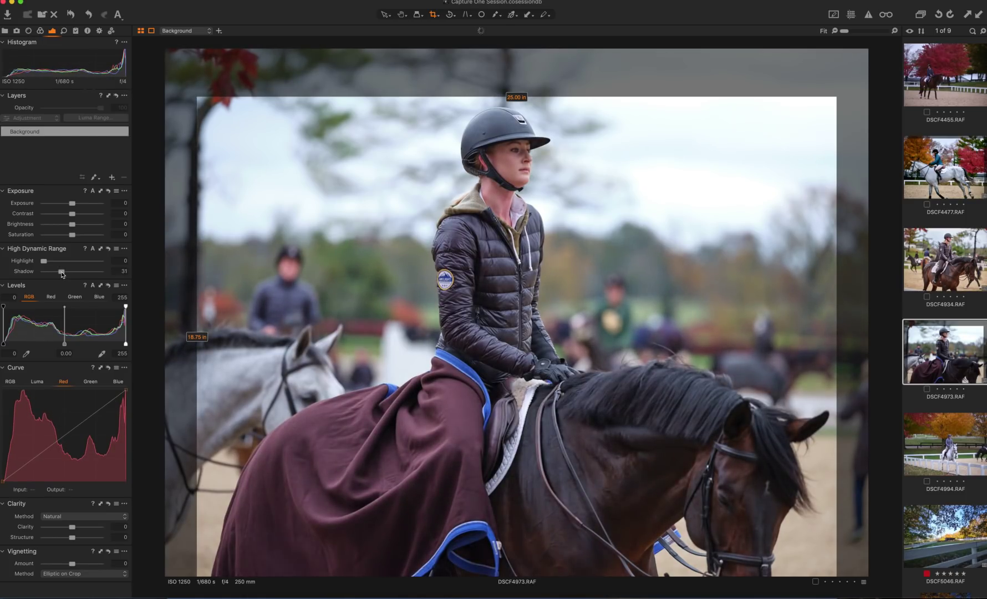
drag(43, 261, 60, 263)
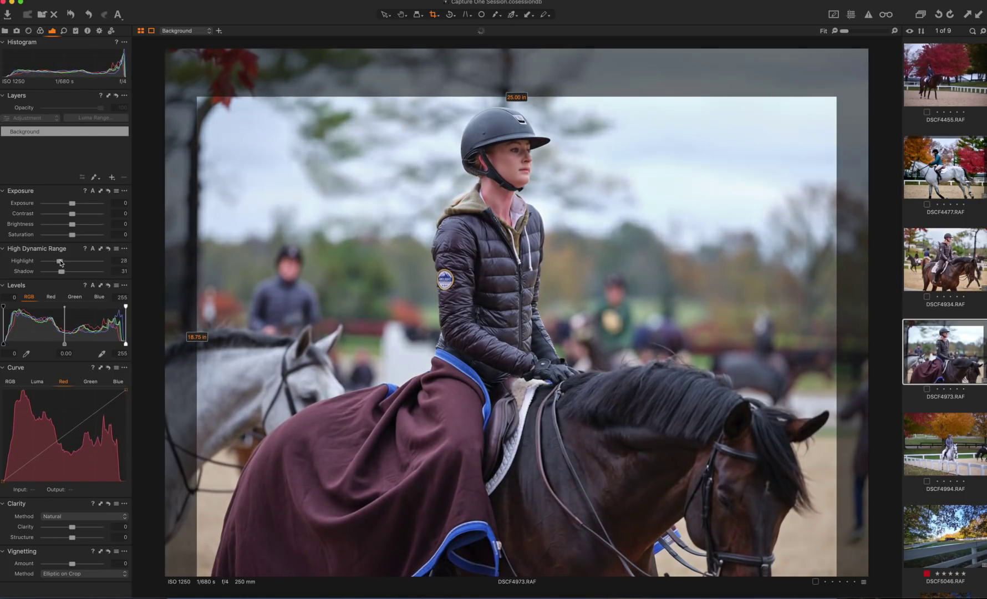
Step: Turn on the exposure warning, check clipped highlights in cropped DSCF4973, DSCF4934 and DSCF4477, and turn the warning off
click(867, 16)
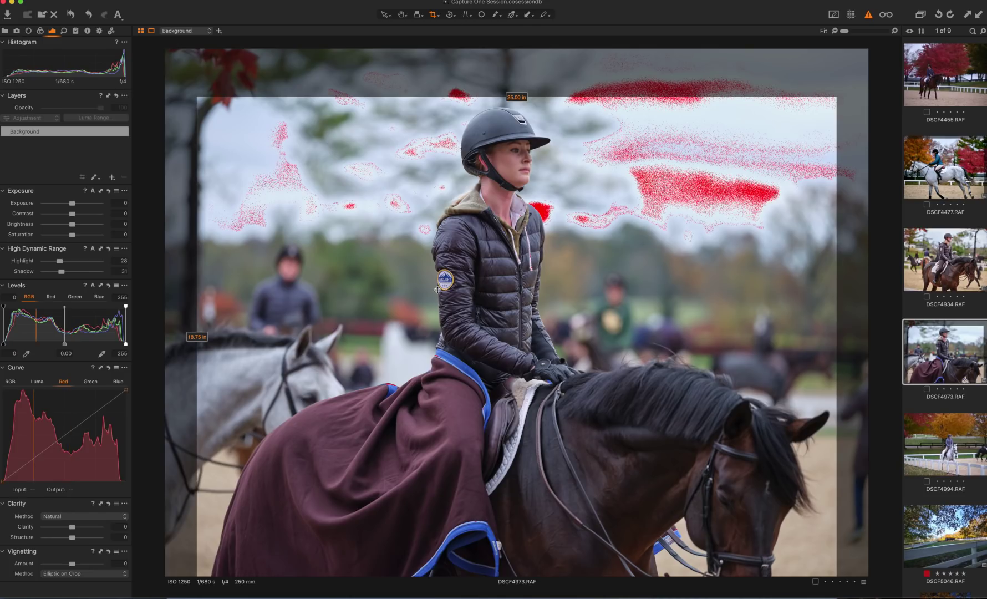
click(402, 15)
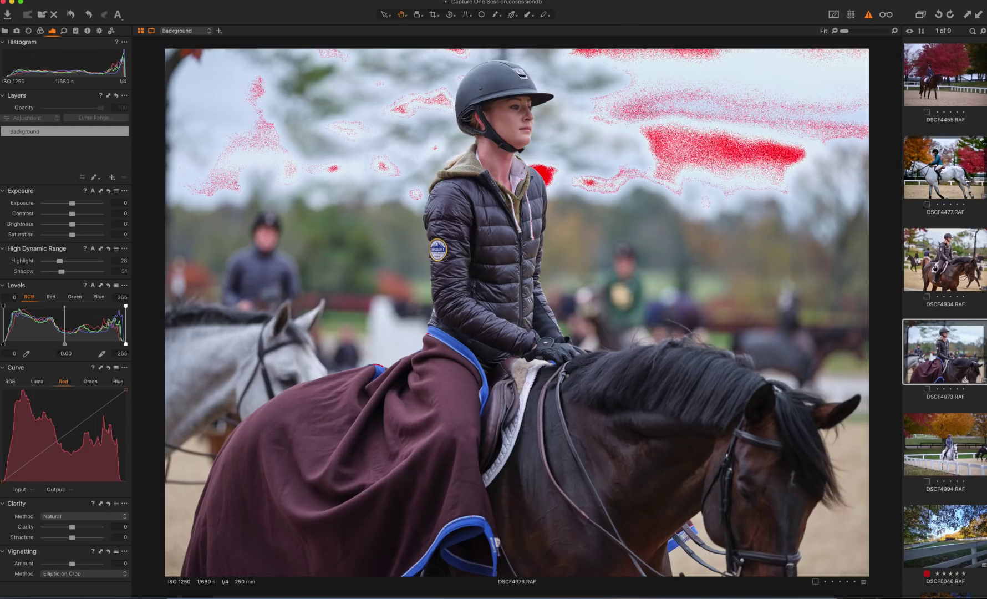
click(942, 268)
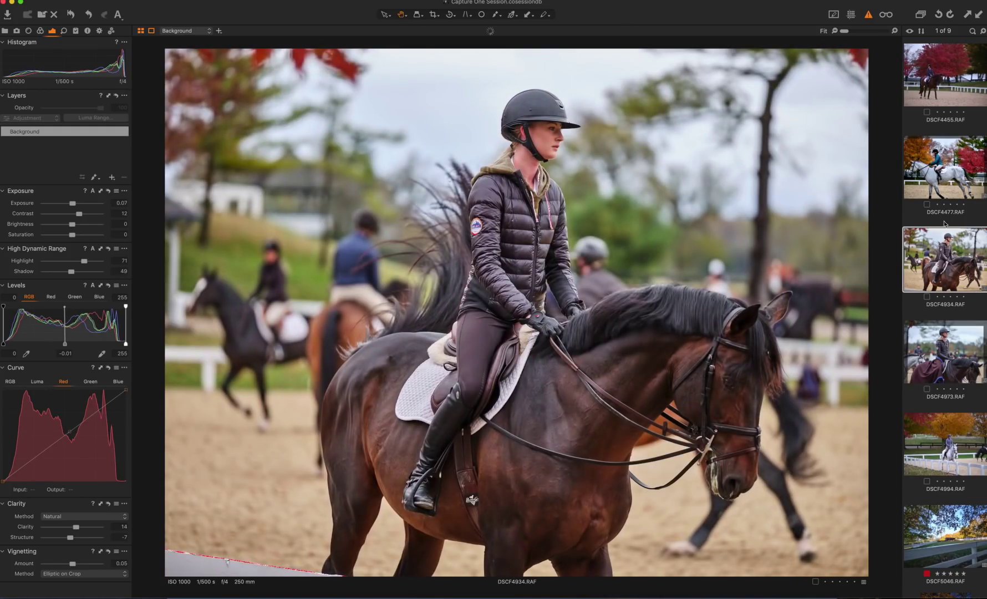
click(945, 178)
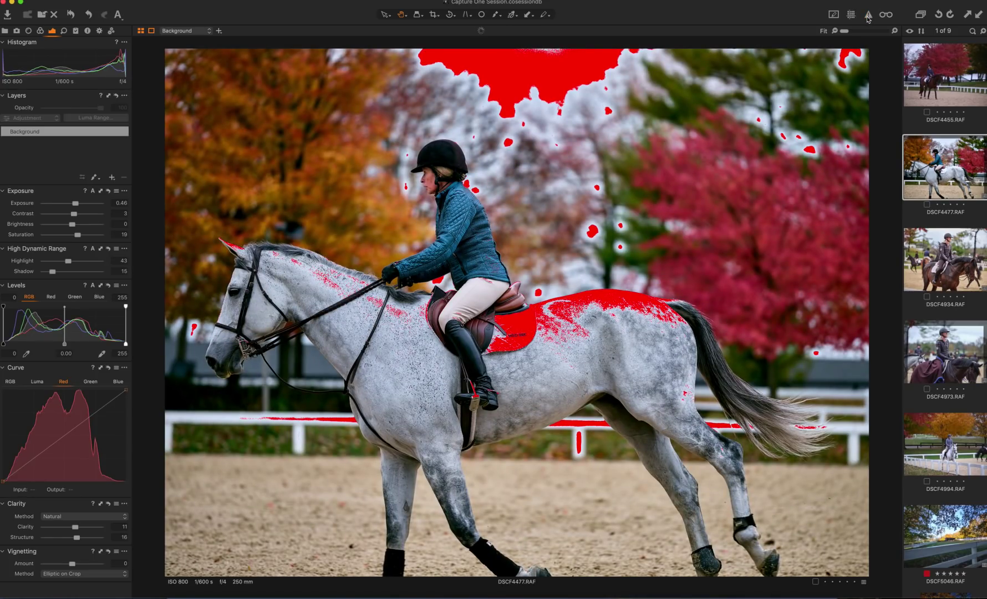
click(869, 17)
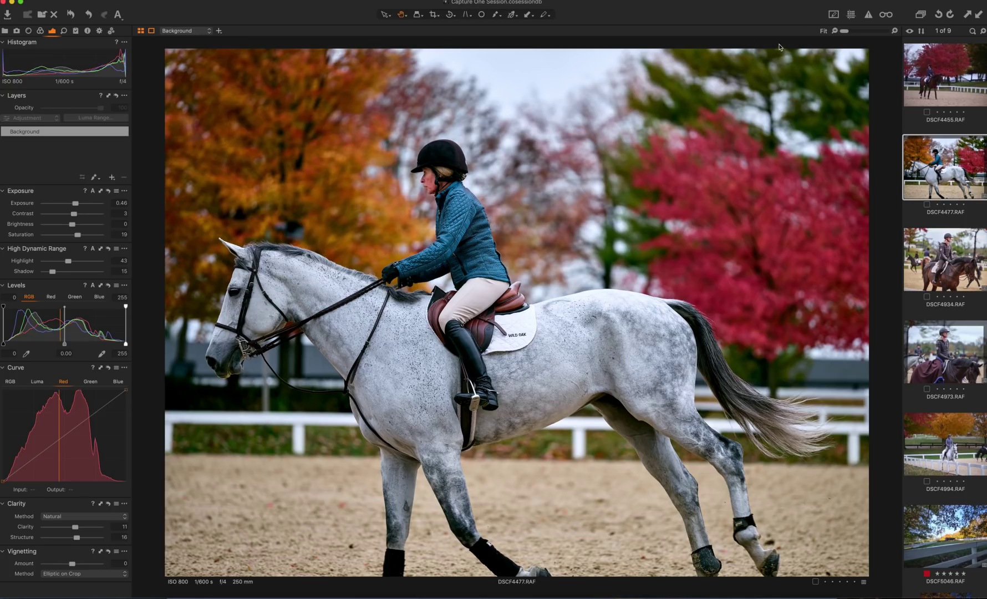
Step: Open photo DSCF4455 and look through the thumbnails of the other photos in the session
click(967, 99)
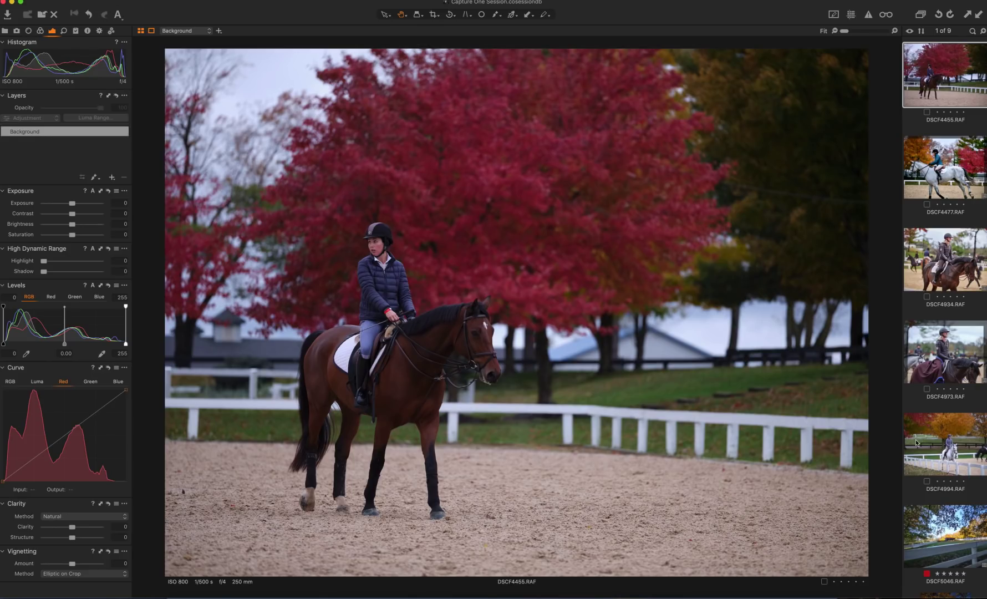
scroll(916, 442, down, 3)
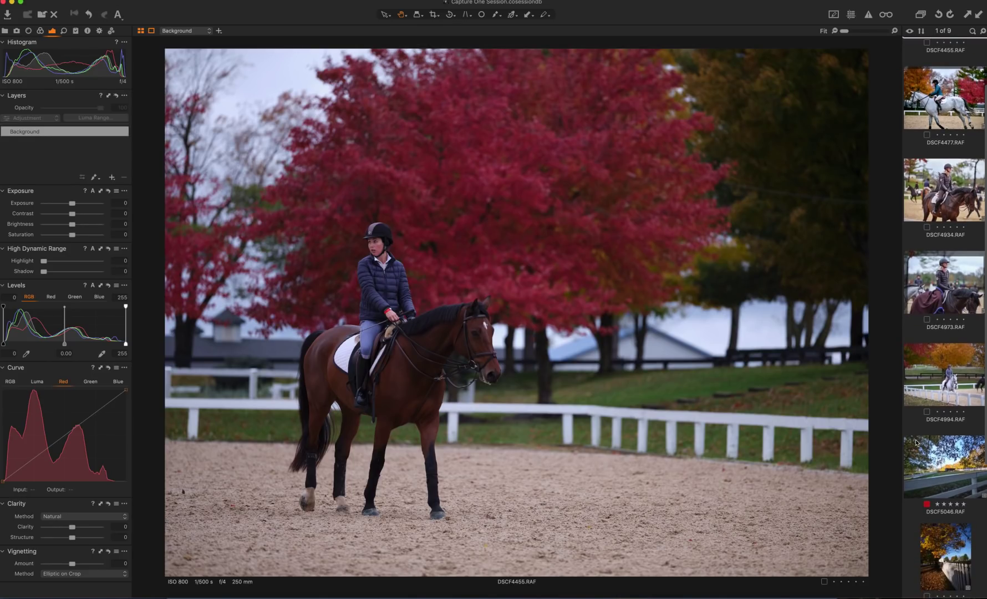
scroll(916, 441, down, 1)
scroll(916, 442, down, 1)
scroll(916, 442, down, 1)
scroll(917, 442, down, 2)
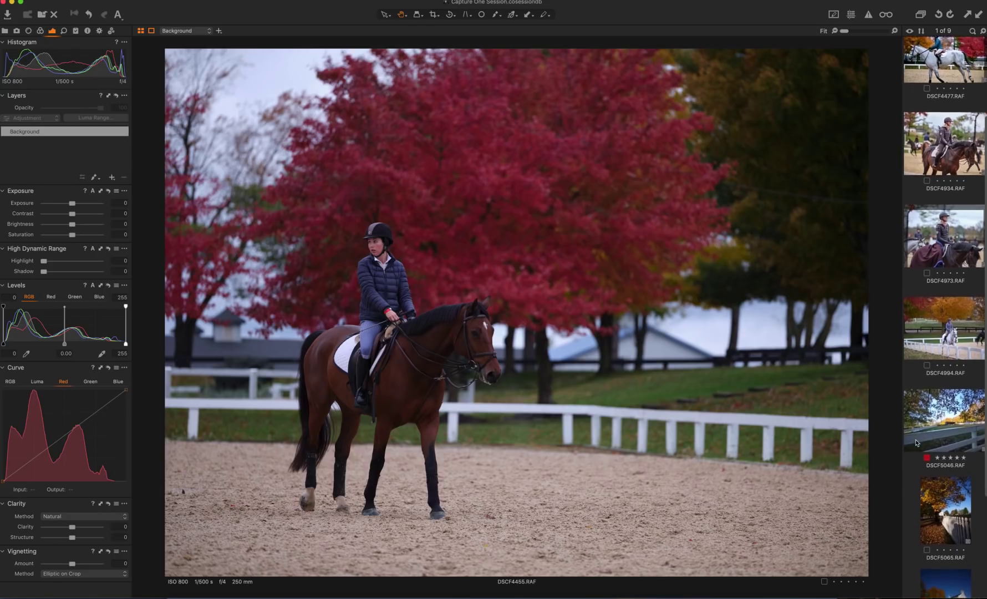
scroll(916, 441, down, 1)
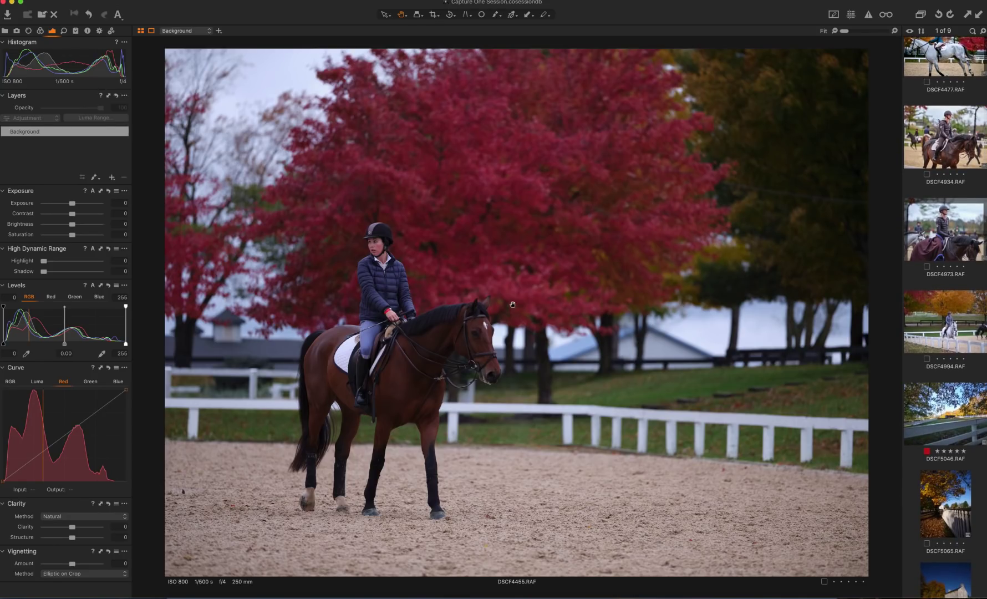
Step: Inspect the rider and the brown horse in DSCF4455 at 100% magnification
click(512, 304)
drag(369, 324, 686, 300)
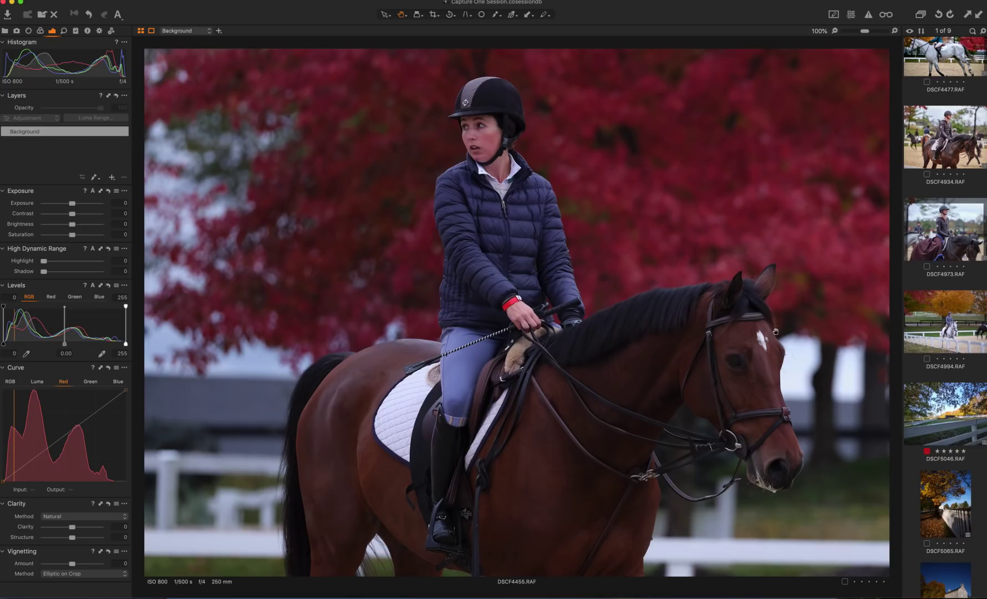
scroll(836, 354, right, 5)
scroll(837, 354, down, 2)
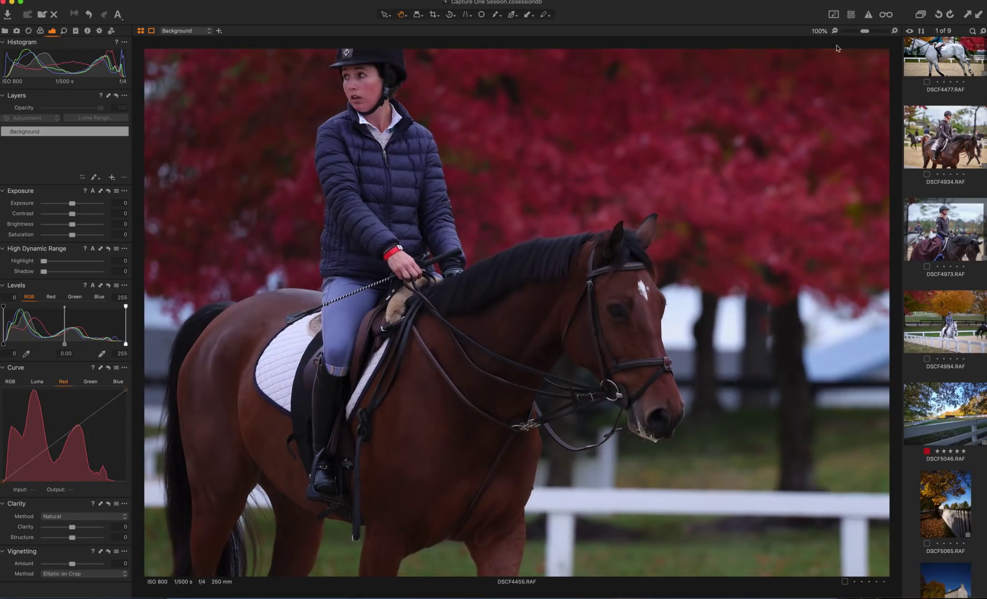
Step: Set the High Dynamic Range Shadow of DSCF4455 to about 25 and raise its saturation slightly, judging the horse's head at 200% magnification
drag(865, 32, 873, 32)
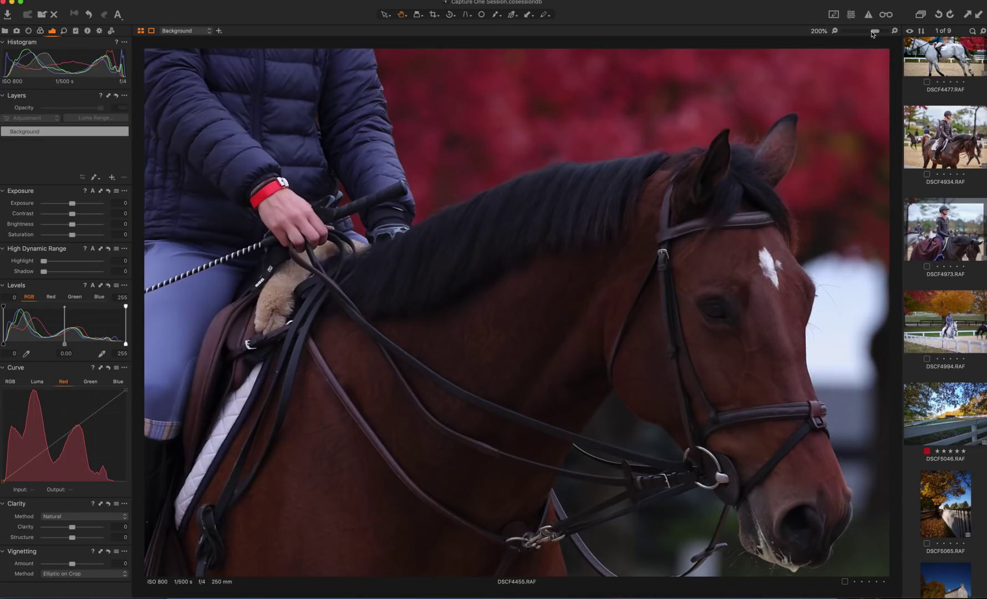
scroll(674, 142, right, 5)
scroll(674, 142, down, 4)
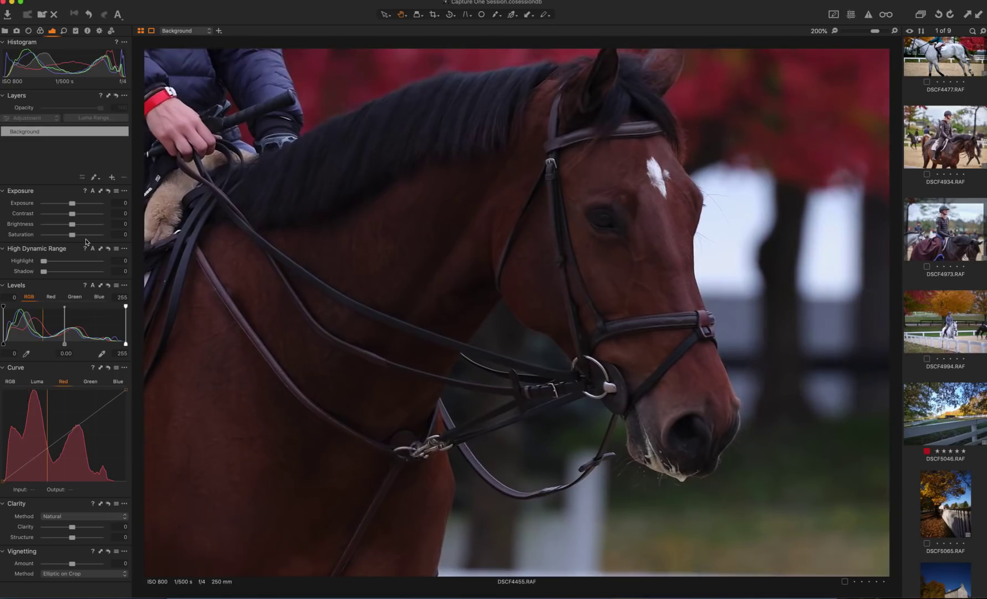
click(56, 271)
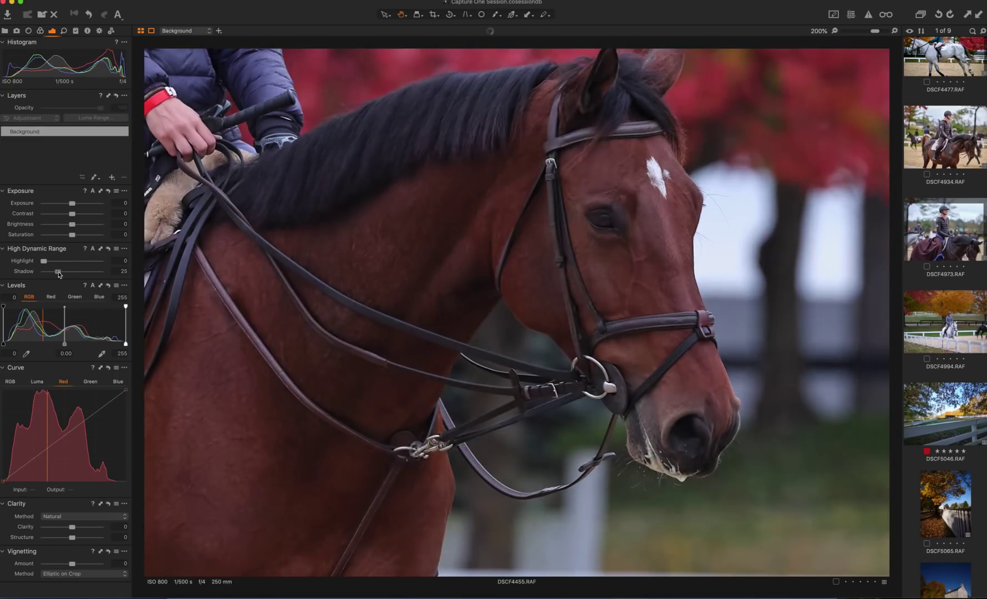
drag(57, 271, 58, 272)
drag(71, 235, 73, 235)
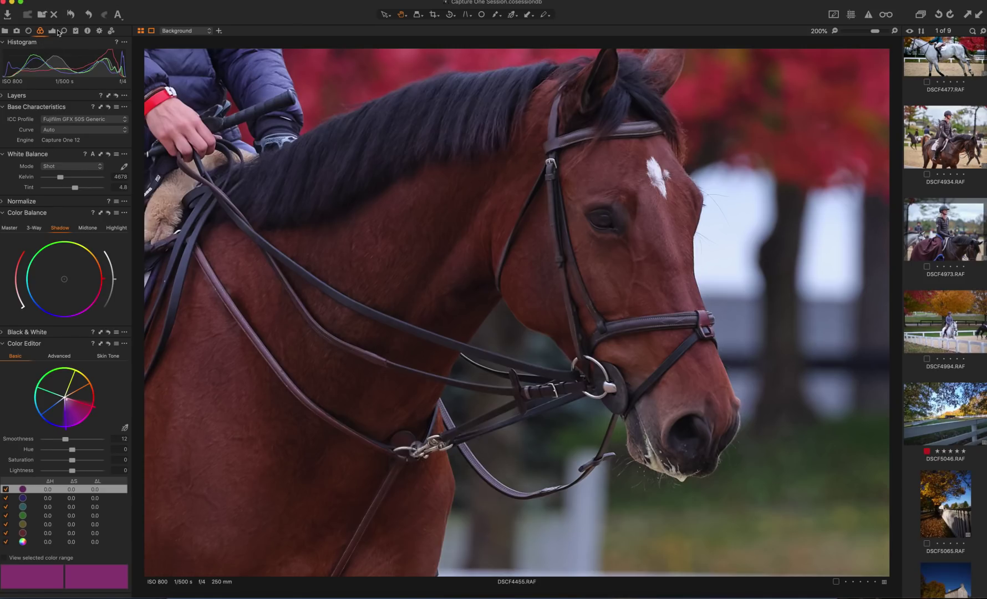
Step: Set the sharpening amount of DSCF4455 to 242 and check the whole photo
click(64, 31)
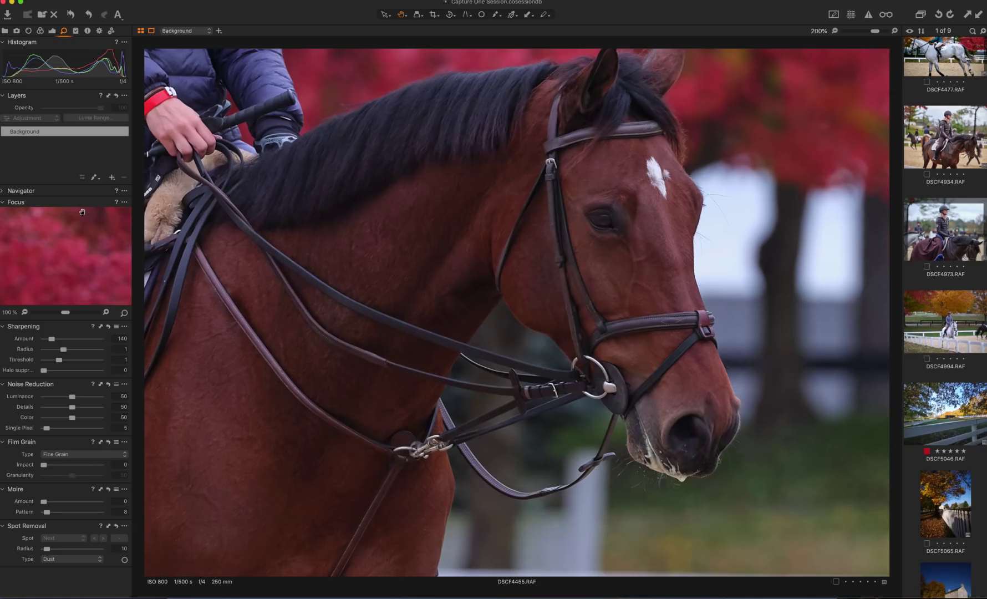
drag(52, 339, 58, 339)
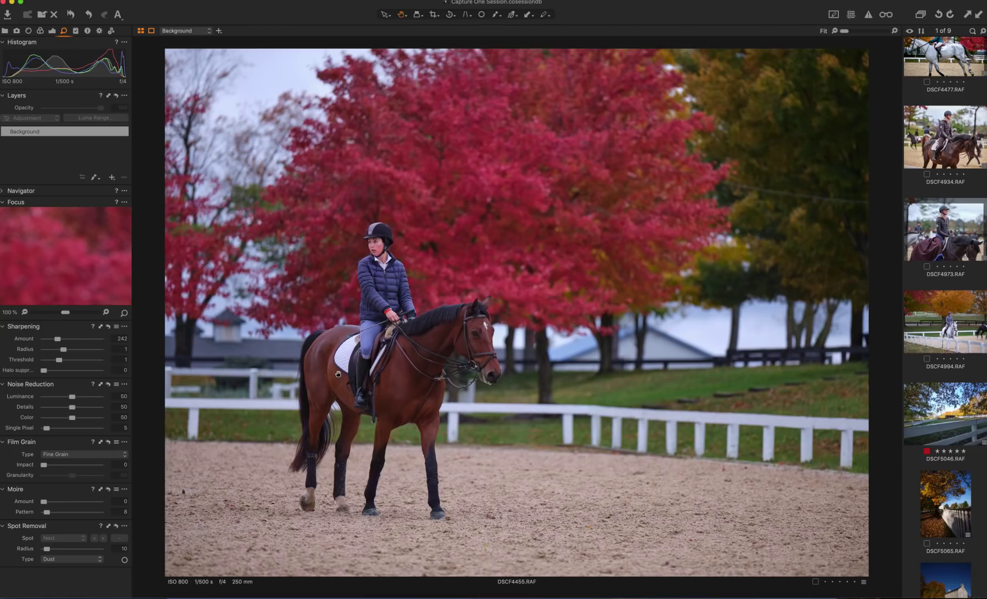
click(338, 374)
Step: View the picket fence photo DSCF5065, open the stone house photo DSCF5083 and set its High Dynamic Range Shadow to 31
click(932, 511)
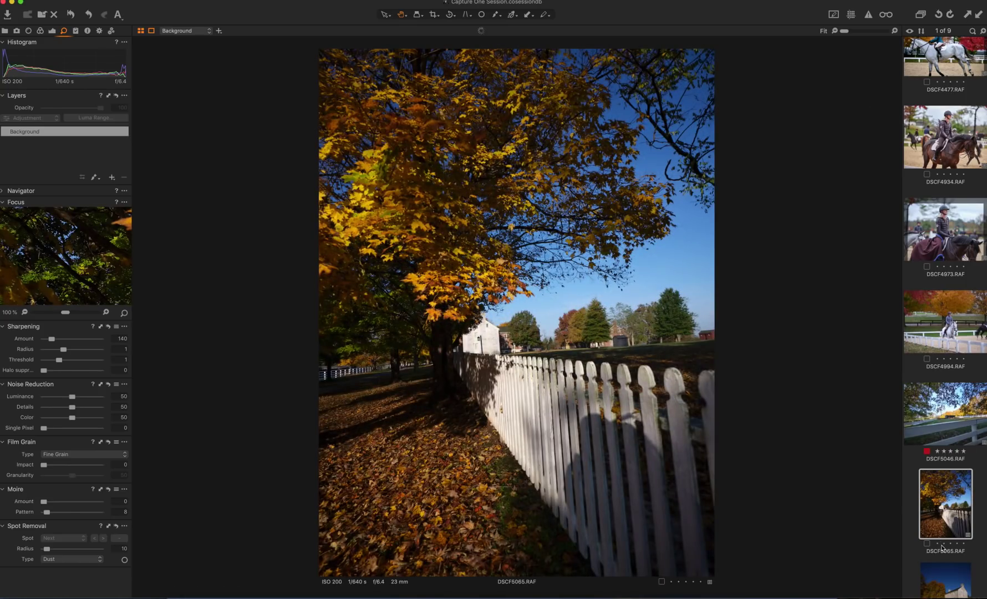
scroll(949, 560, down, 1)
click(948, 561)
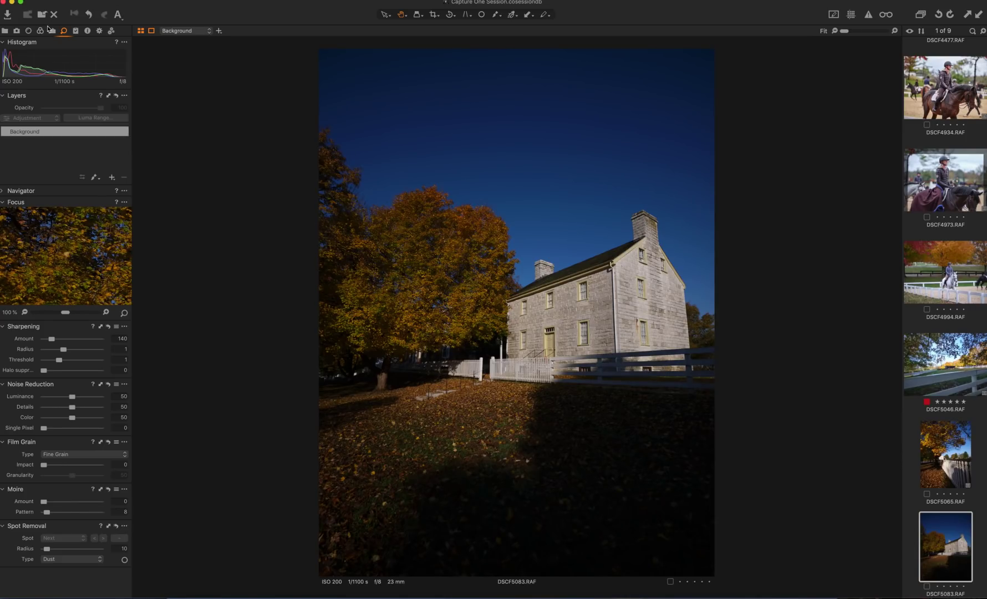
click(52, 31)
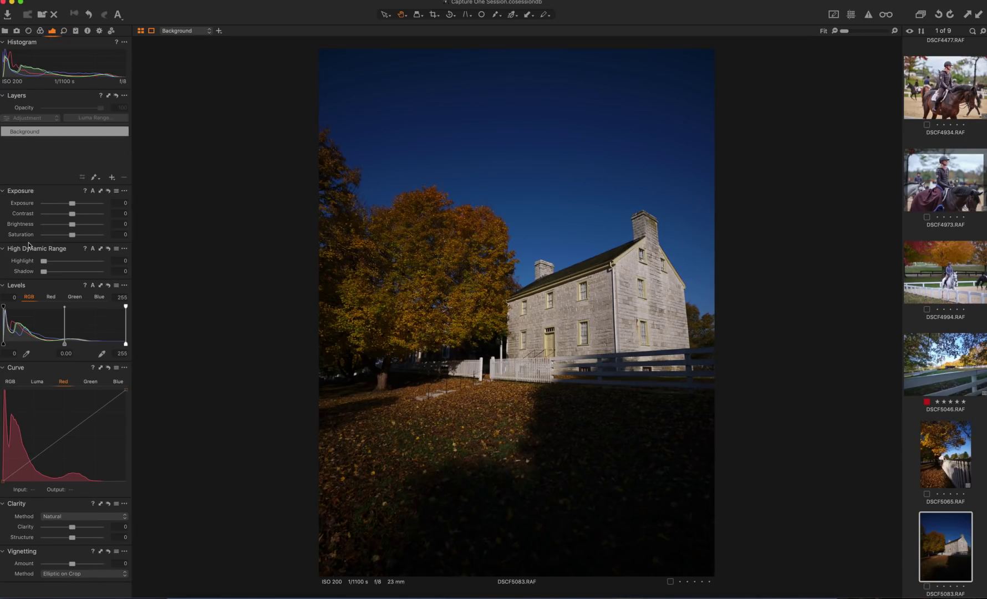
drag(45, 275, 63, 275)
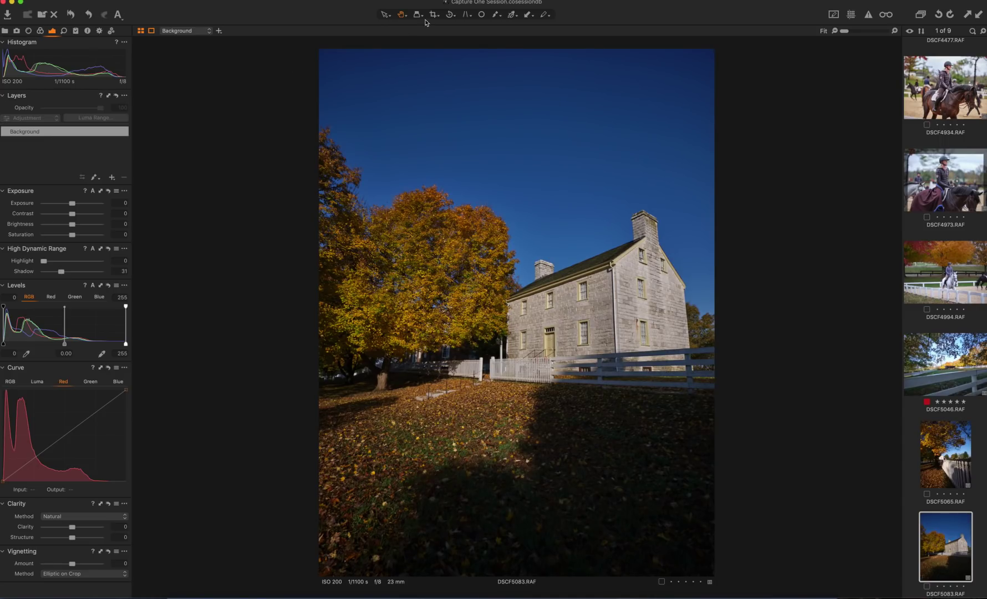
Step: Crop DSCF5083 to a landscape frame of about 19.76 × 14.82 in around the tree and stone house
drag(335, 103, 767, 520)
drag(695, 318, 689, 347)
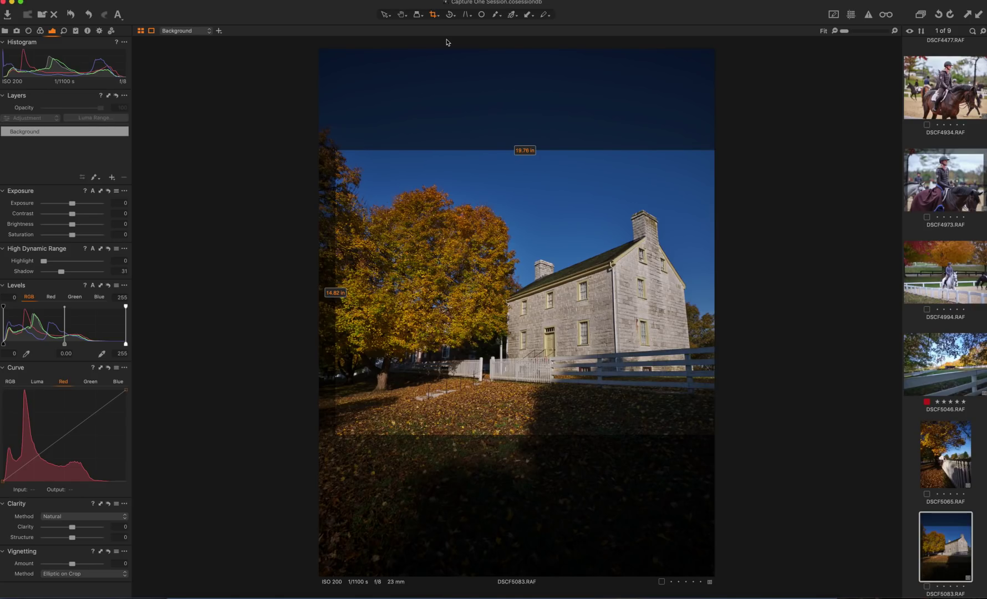
click(401, 14)
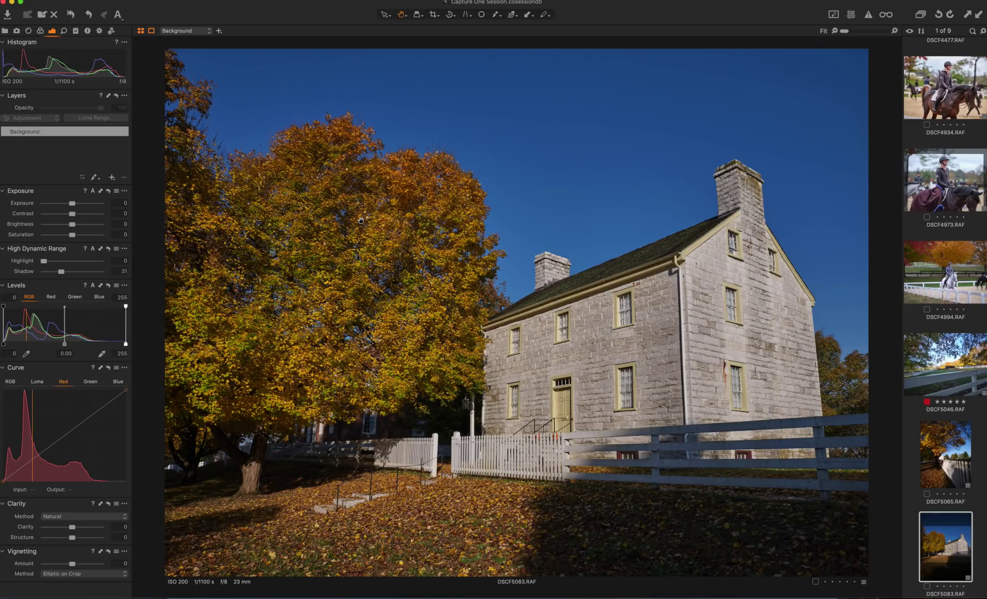
Step: Open photo DSCF4934 of the rider on the dark horse
click(954, 83)
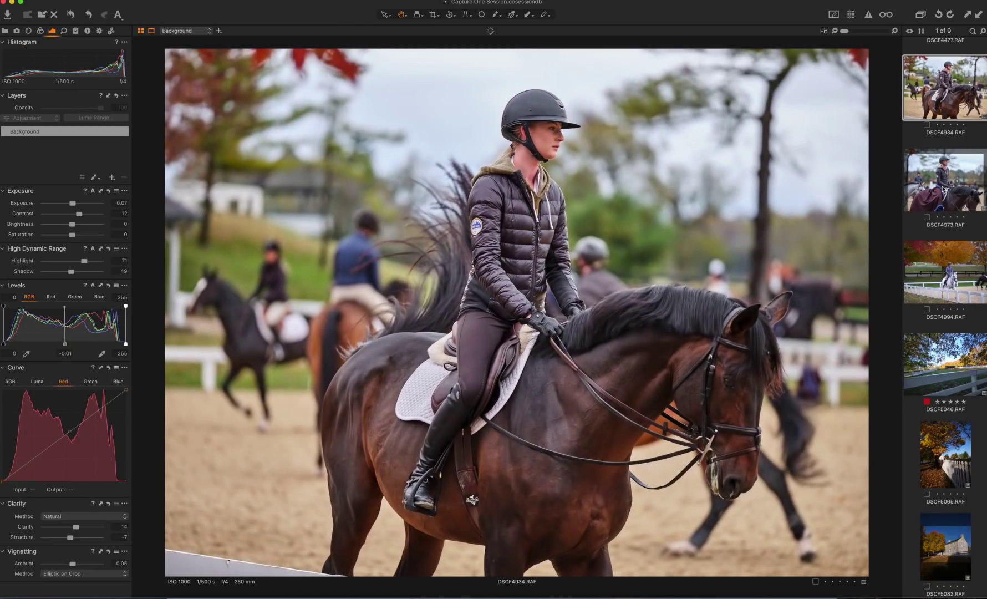